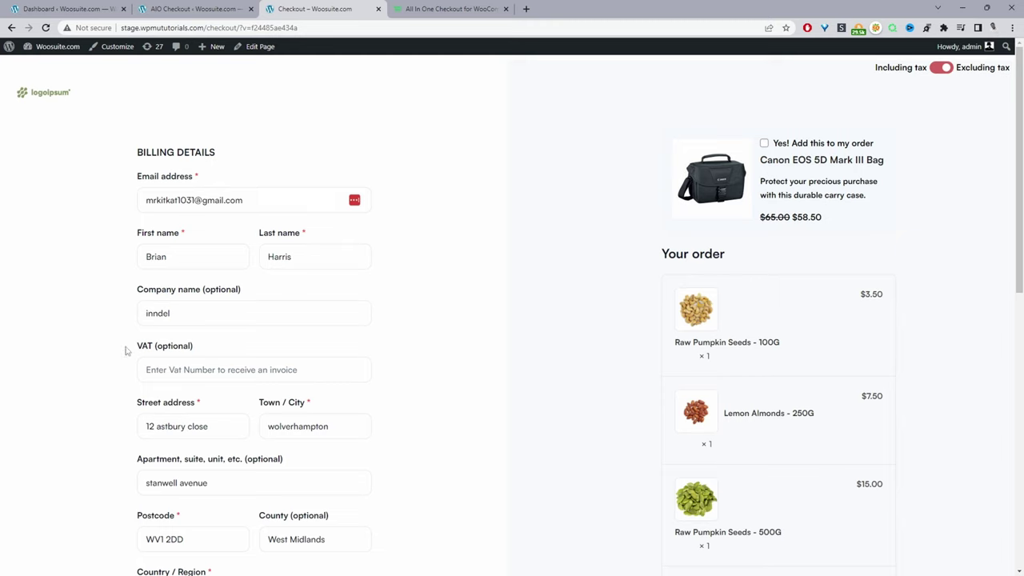
Highlight the 'VAT (optional)' label on the checkout, then go to the All In One Checkout plugin tab.
{"action": "left_click_drag", "start_coordinate": [126, 350], "coordinate": [201, 359]}
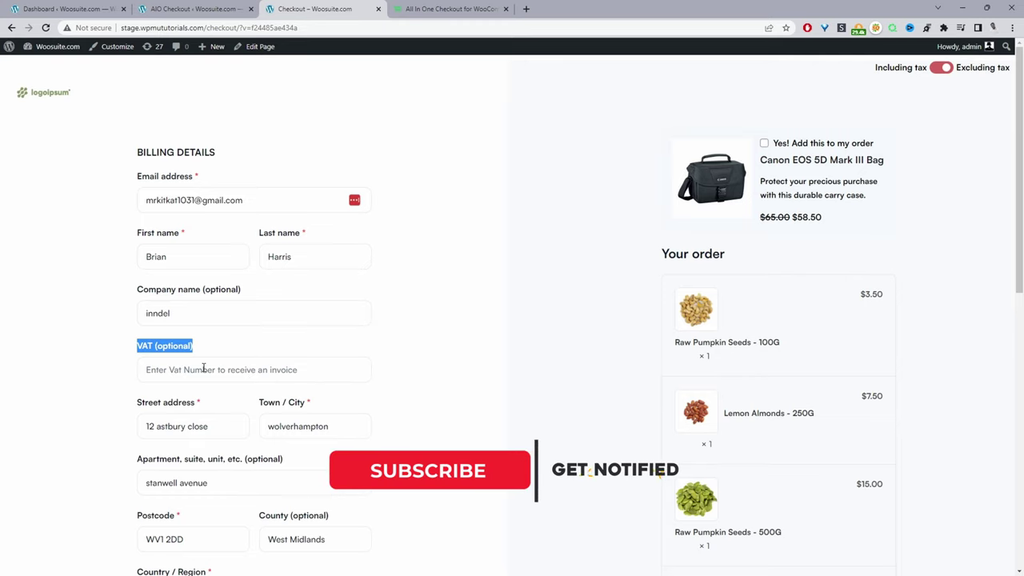
{"action": "left_click", "coordinate": [399, 7]}
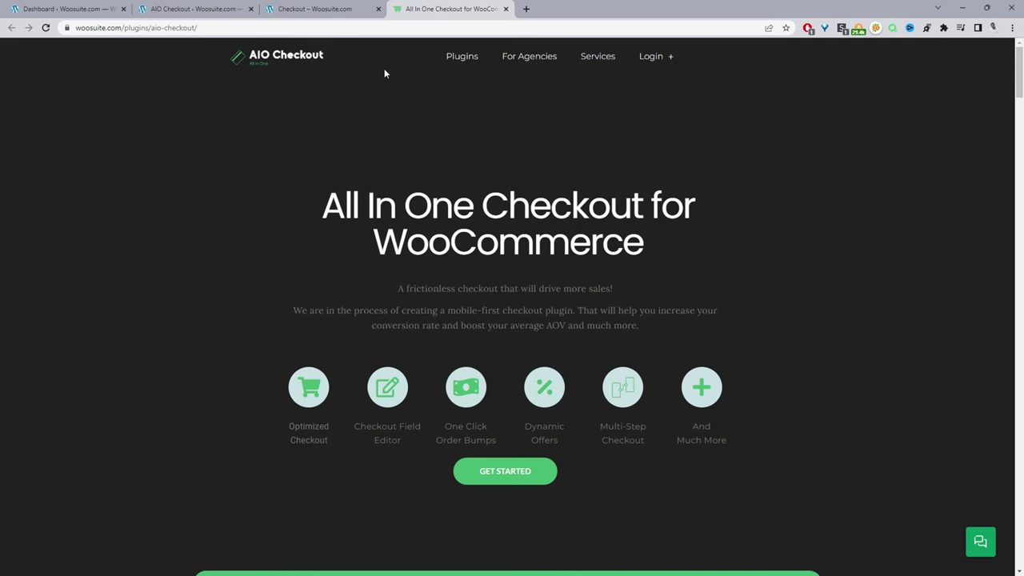
Return to the WordPress Dashboard in the first browser tab with Ctrl+1.
{"action": "key", "text": "ctrl+1"}
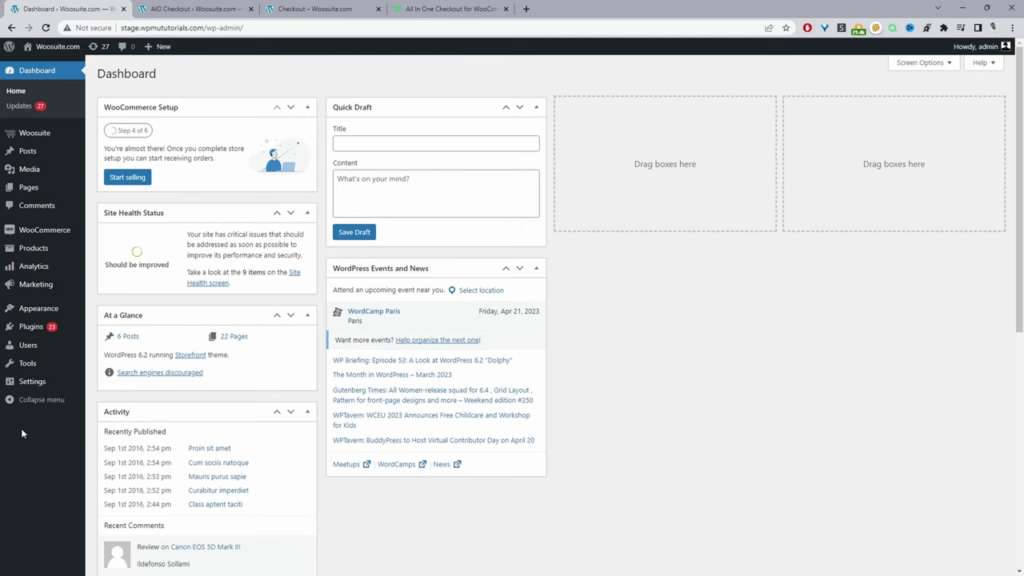
Open Woosuite Addons in a new tab and confirm All in One Checkout and Pro are on.
{"action": "mouse_move", "coordinate": [42, 330]}
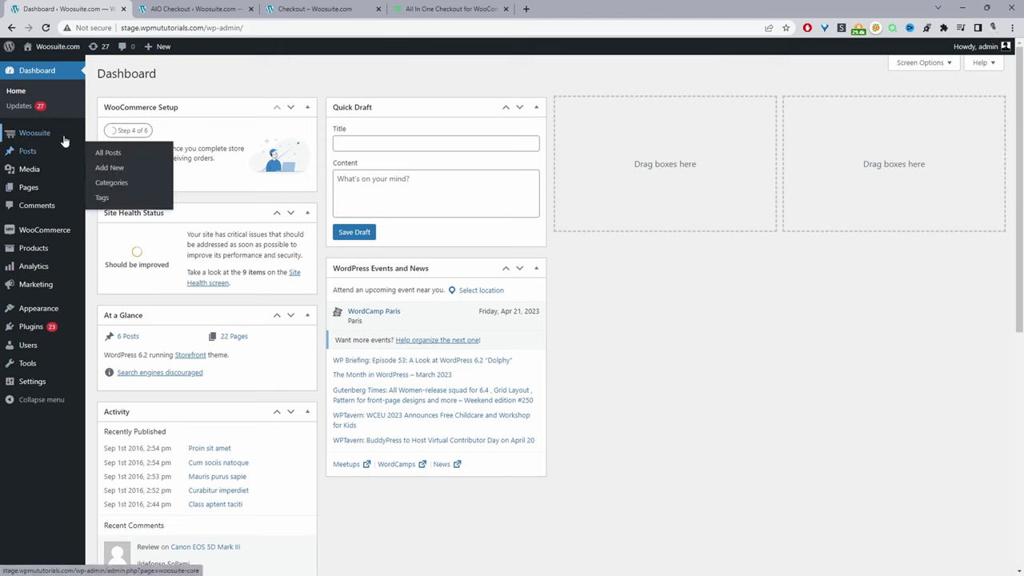
{"action": "mouse_move", "coordinate": [64, 140]}
{"action": "middle_click", "coordinate": [111, 165]}
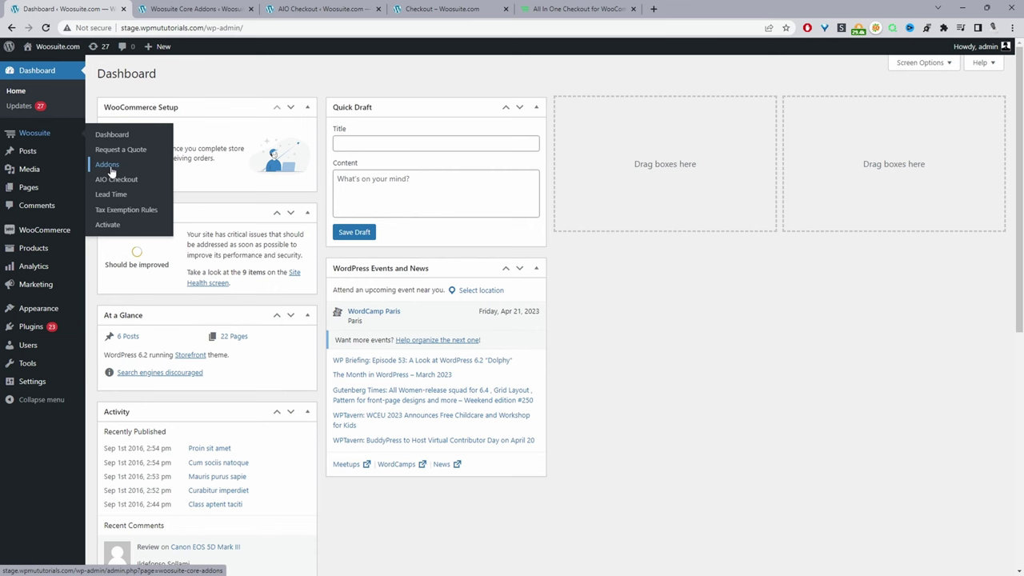
{"action": "left_click", "coordinate": [196, 9]}
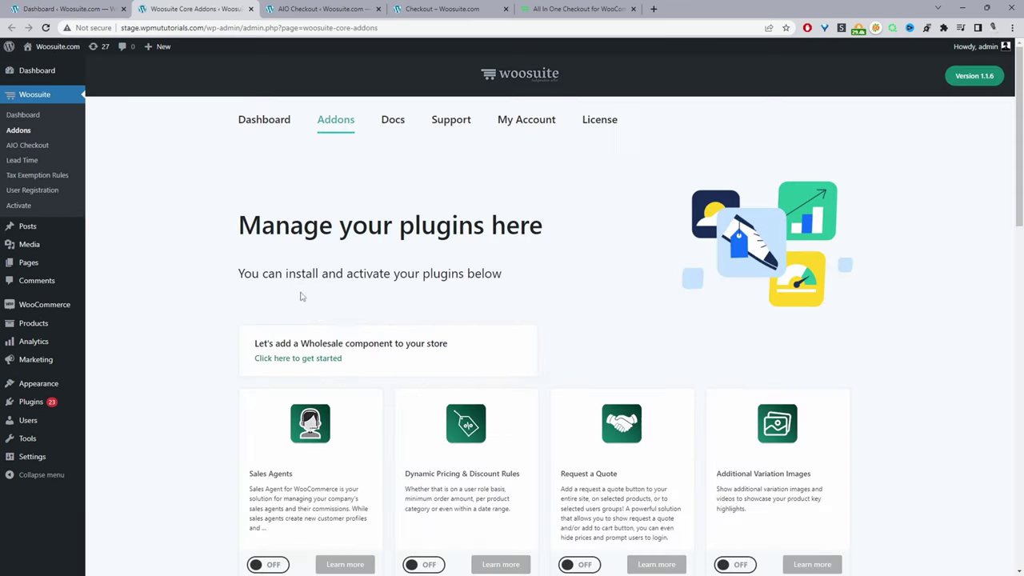
{"action": "scroll", "coordinate": [382, 366], "scroll_direction": "down", "scroll_amount": 4}
{"action": "scroll", "coordinate": [382, 366], "scroll_direction": "down", "scroll_amount": 8}
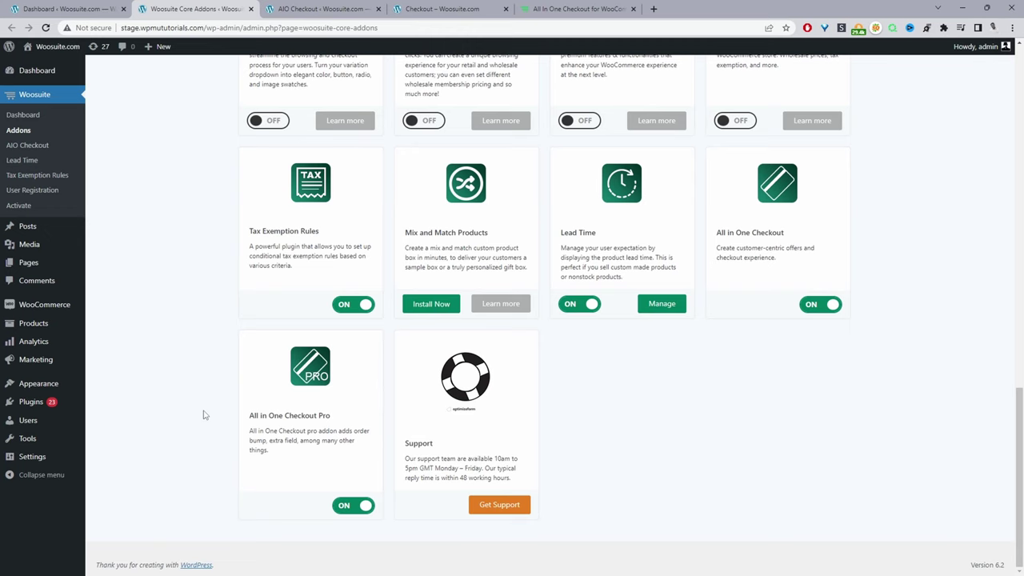
Open the AIO Checkout dashboard in a new tab and review the active Checkout's field editor.
{"action": "middle_click", "coordinate": [24, 146]}
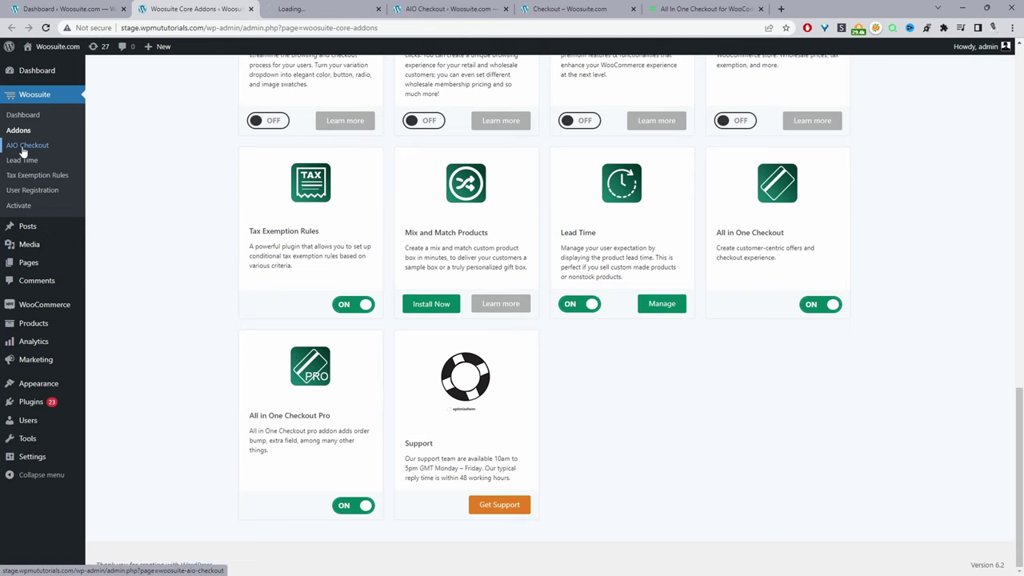
{"action": "key", "text": "ctrl+Tab"}
{"action": "scroll", "coordinate": [604, 424], "scroll_direction": "down", "scroll_amount": 1}
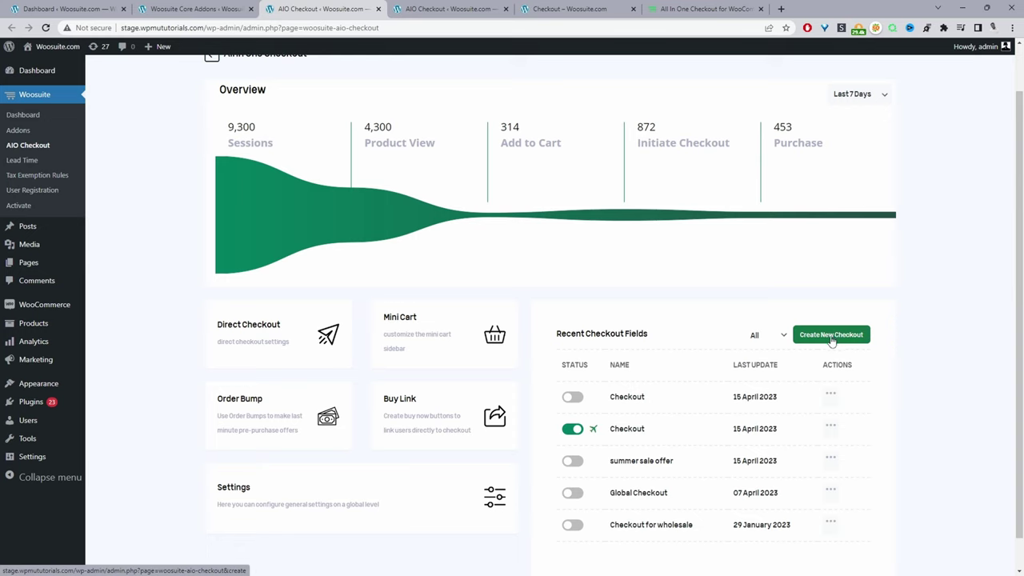
{"action": "left_click", "coordinate": [620, 436]}
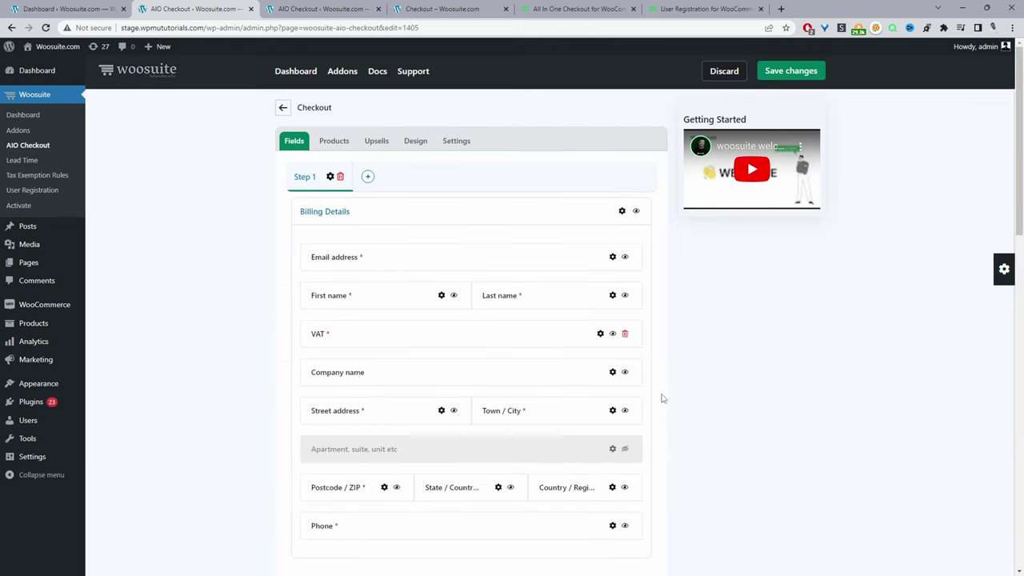
{"action": "scroll", "coordinate": [656, 338], "scroll_direction": "down", "scroll_amount": 1}
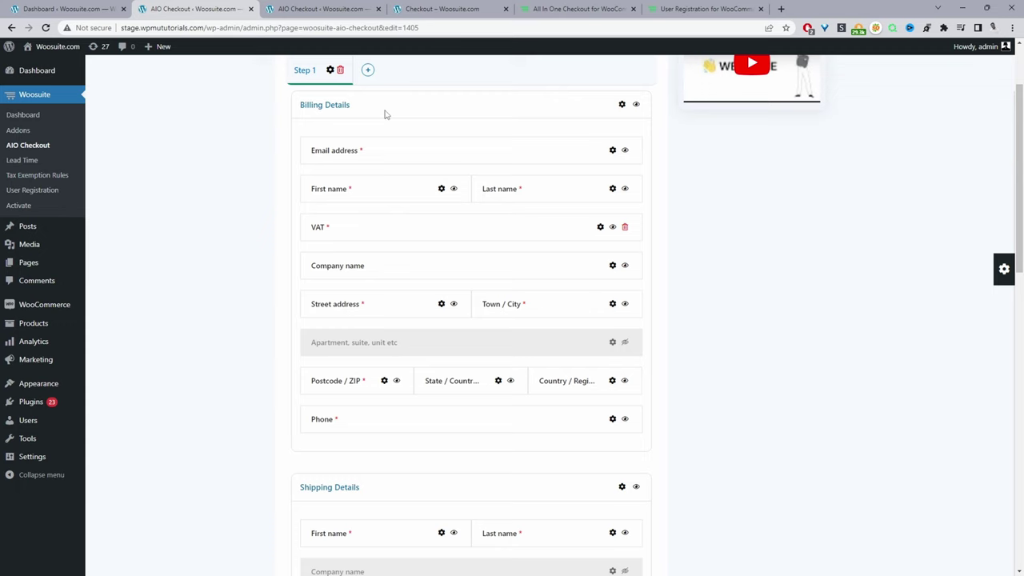
{"action": "scroll", "coordinate": [376, 152], "scroll_direction": "down", "scroll_amount": 3}
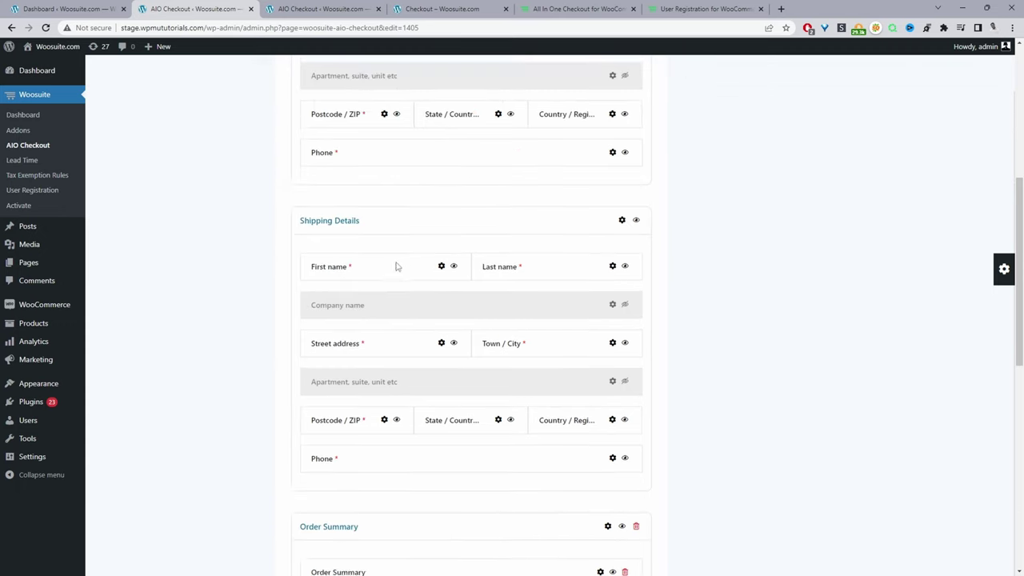
{"action": "scroll", "coordinate": [395, 266], "scroll_direction": "down", "scroll_amount": 2}
{"action": "scroll", "coordinate": [361, 341], "scroll_direction": "down", "scroll_amount": 2}
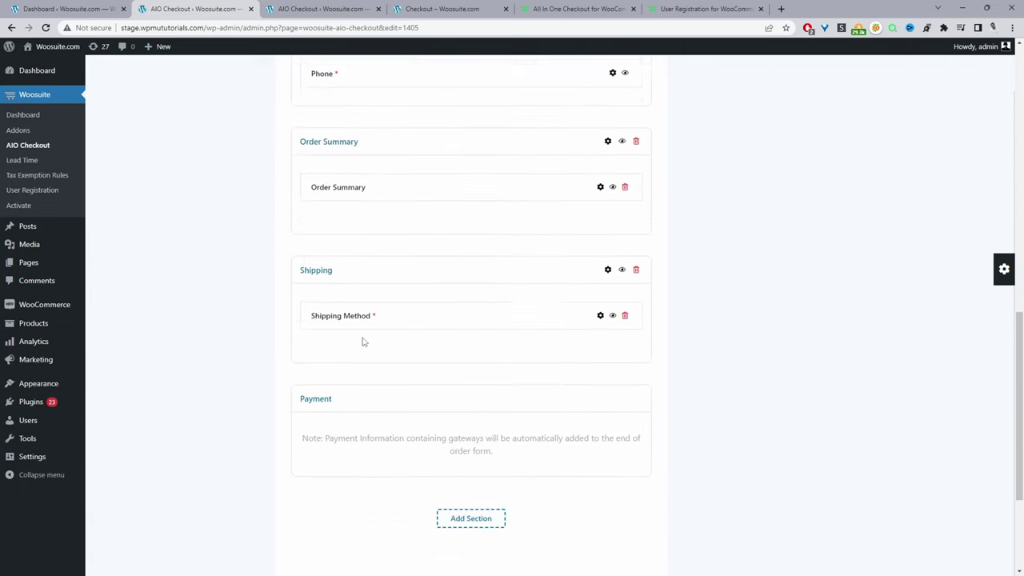
{"action": "scroll", "coordinate": [427, 407], "scroll_direction": "up", "scroll_amount": 3}
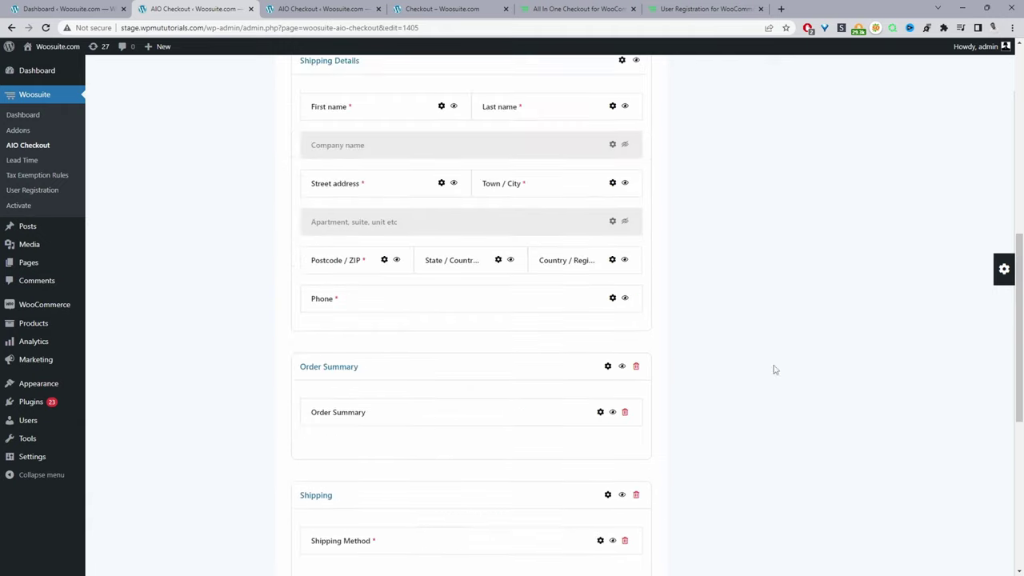
{"action": "scroll", "coordinate": [774, 369], "scroll_direction": "up", "scroll_amount": 3}
Add a new Text field below the existing VAT field, label it 'VAT' and set its required option.
{"action": "left_click", "coordinate": [1003, 269]}
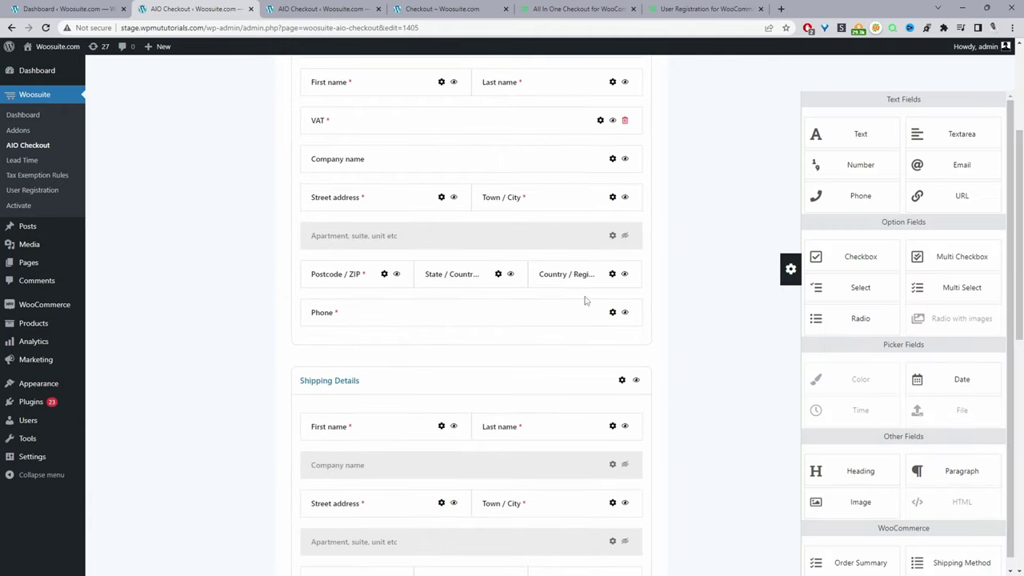
{"action": "scroll", "coordinate": [585, 301], "scroll_direction": "up", "scroll_amount": 3}
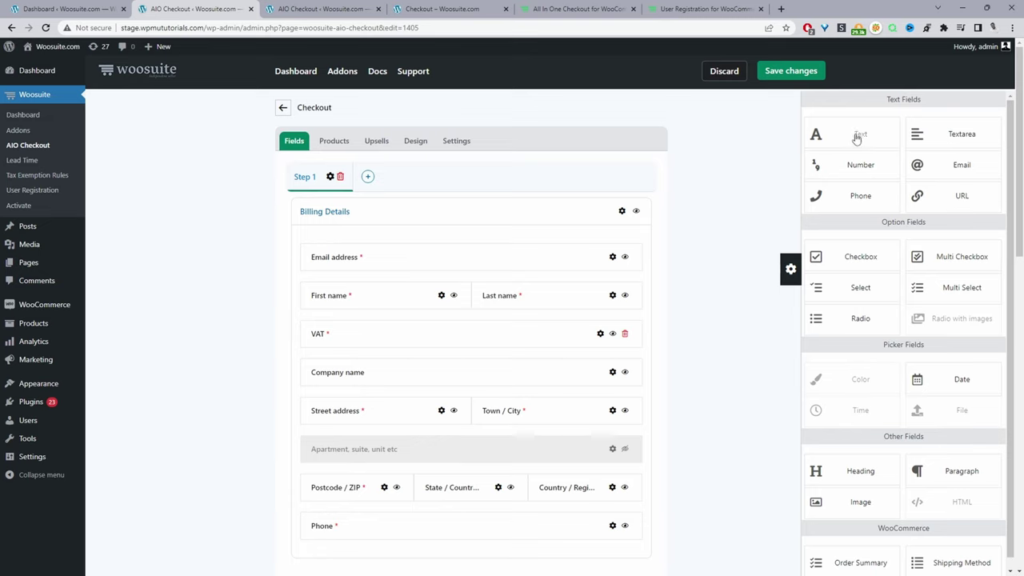
{"action": "left_click_drag", "start_coordinate": [856, 138], "coordinate": [438, 360]}
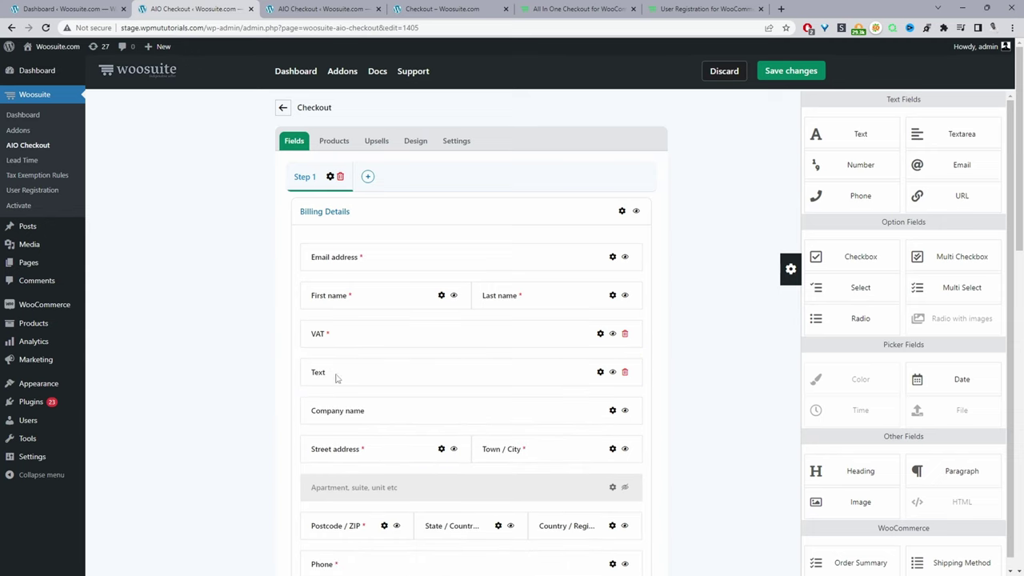
{"action": "left_click", "coordinate": [601, 372]}
{"action": "left_click", "coordinate": [853, 246]}
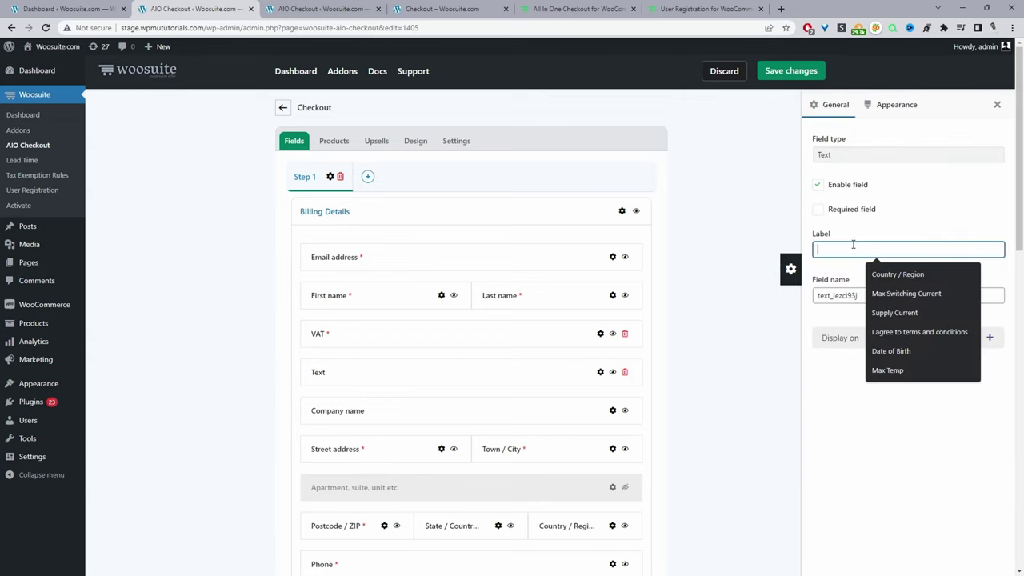
{"action": "type", "text": "VAT"}
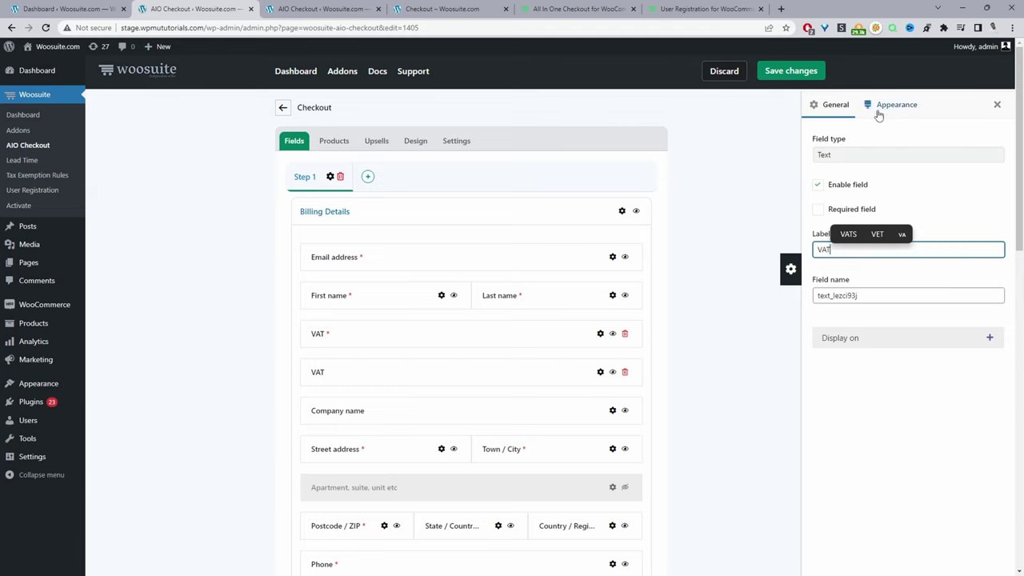
{"action": "left_click", "coordinate": [821, 212]}
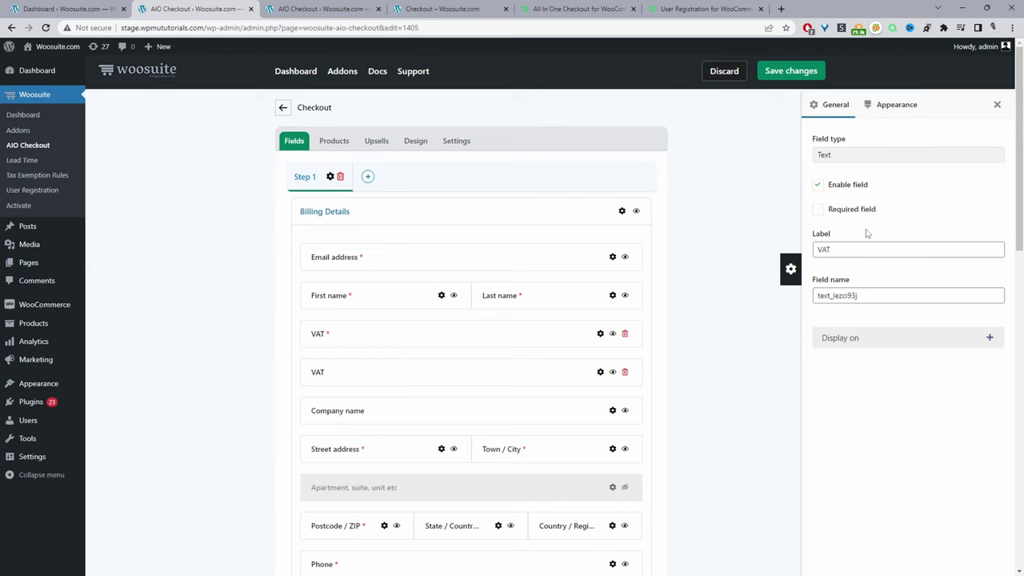
Give the new VAT field the placeholder 'Enter Vat Number to receive an invoice'.
{"action": "left_click", "coordinate": [869, 104]}
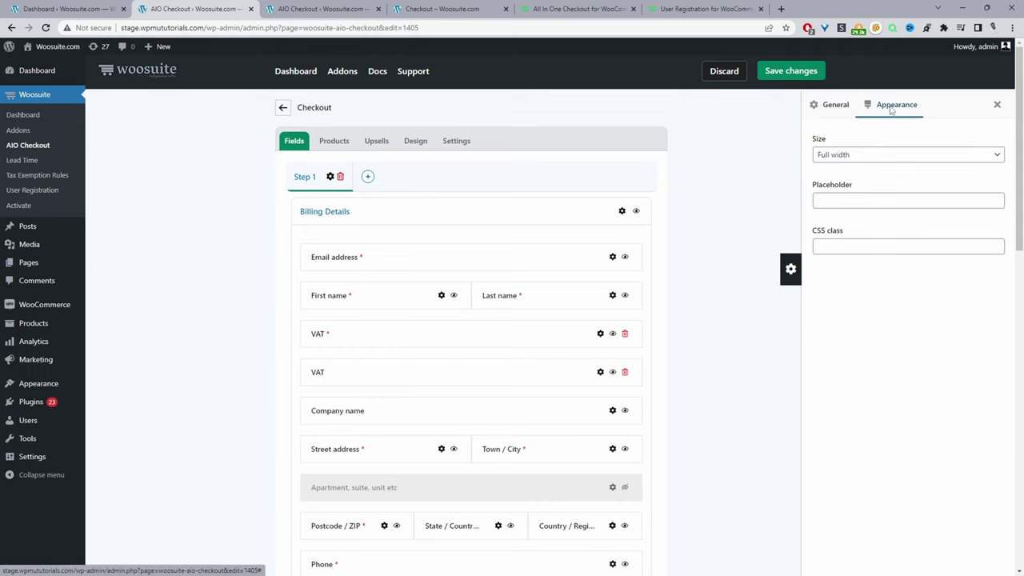
{"action": "left_click", "coordinate": [857, 201]}
{"action": "type", "text": "Enter Vat Number to receive an invoice"}
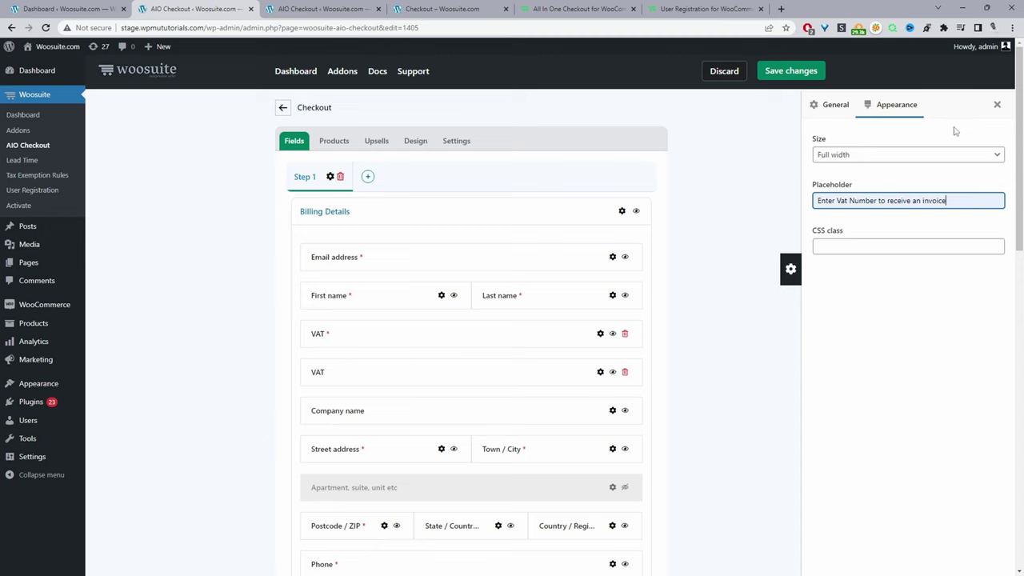
{"action": "left_click", "coordinate": [997, 105]}
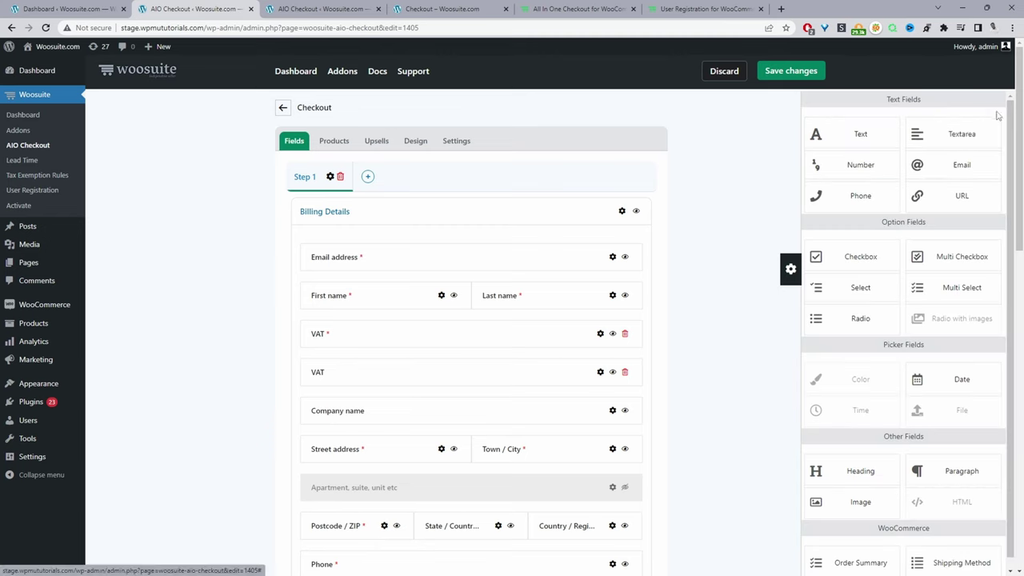
Delete the old required VAT field and move the new VAT field below Company name.
{"action": "left_click", "coordinate": [626, 337]}
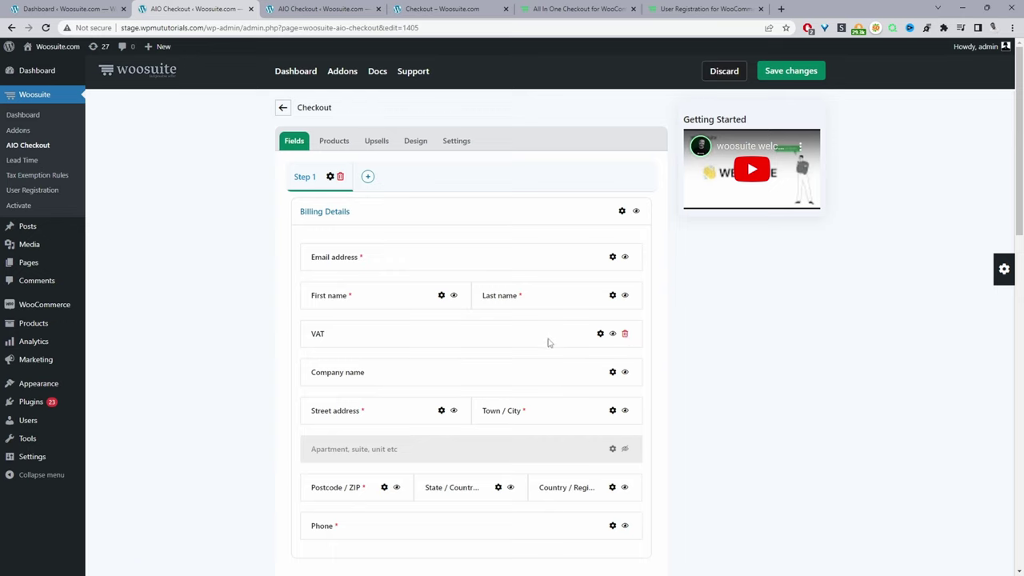
{"action": "left_click_drag", "start_coordinate": [549, 343], "coordinate": [416, 370]}
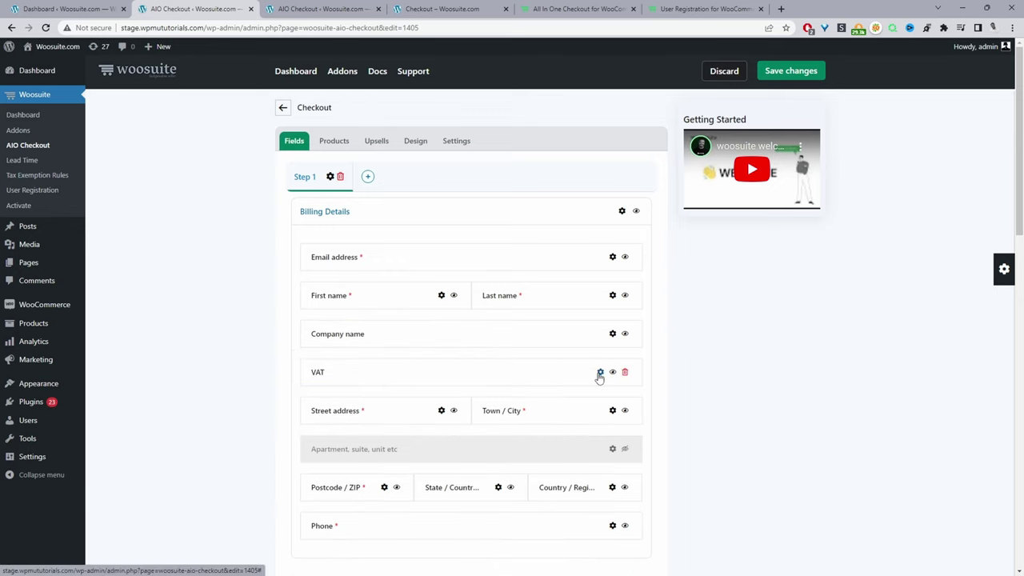
{"action": "left_click", "coordinate": [601, 373]}
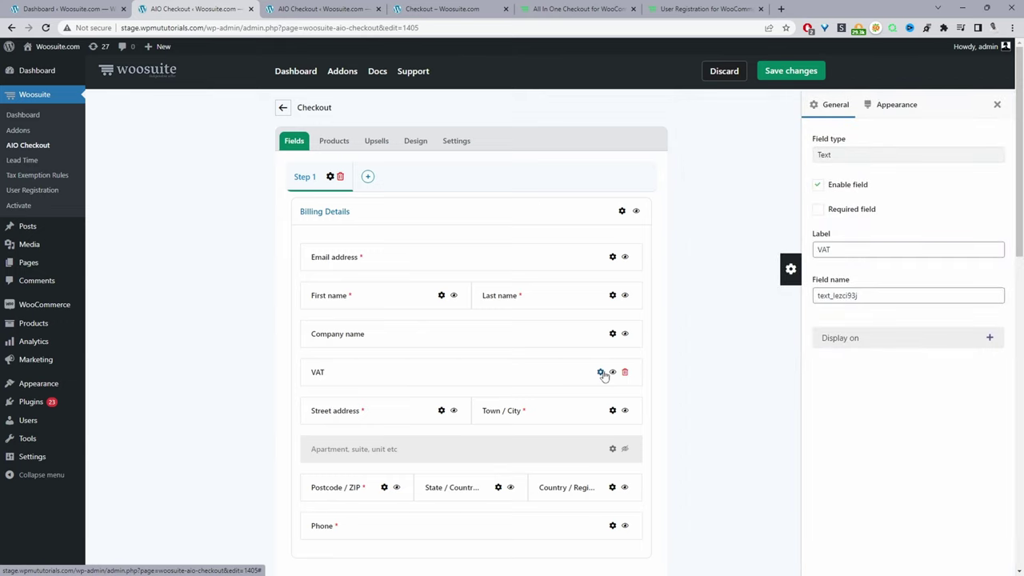
Try half and one-third widths for the VAT field, then set it to Full width.
{"action": "left_click", "coordinate": [896, 105]}
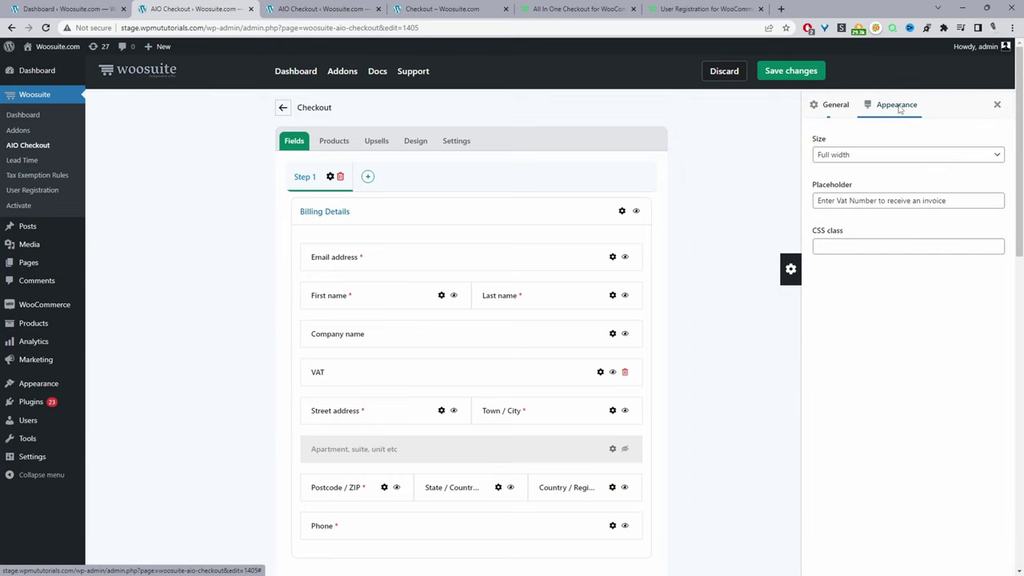
{"action": "left_click", "coordinate": [862, 159]}
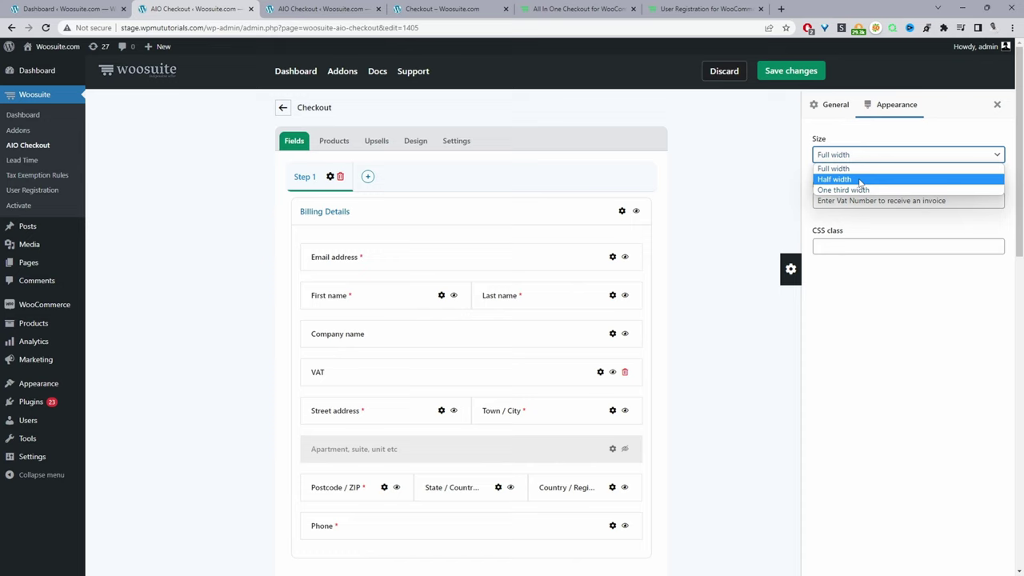
{"action": "left_click", "coordinate": [859, 181]}
{"action": "left_click", "coordinate": [848, 155]}
{"action": "left_click", "coordinate": [843, 189]}
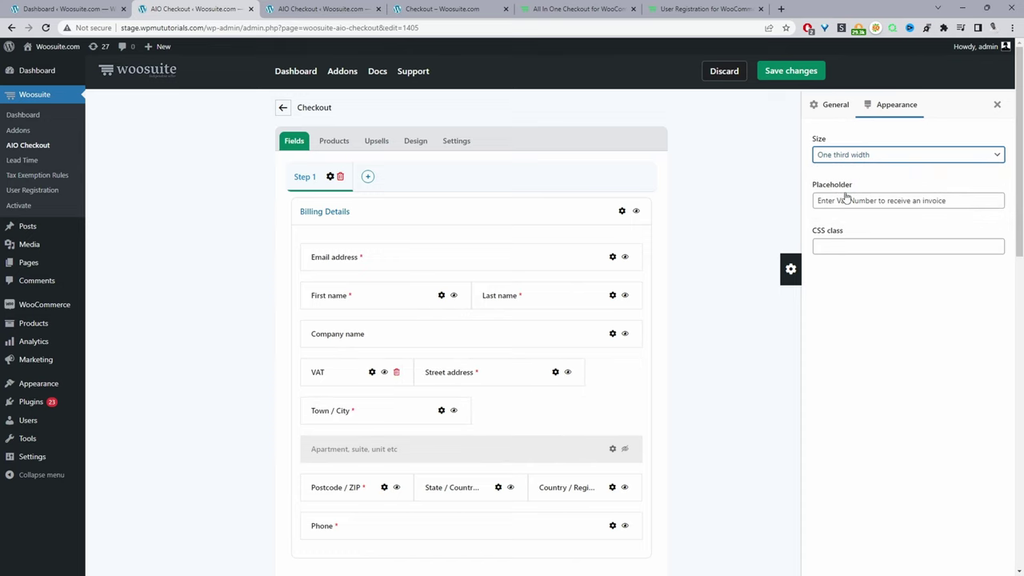
{"action": "left_click", "coordinate": [846, 155]}
{"action": "left_click", "coordinate": [836, 167]}
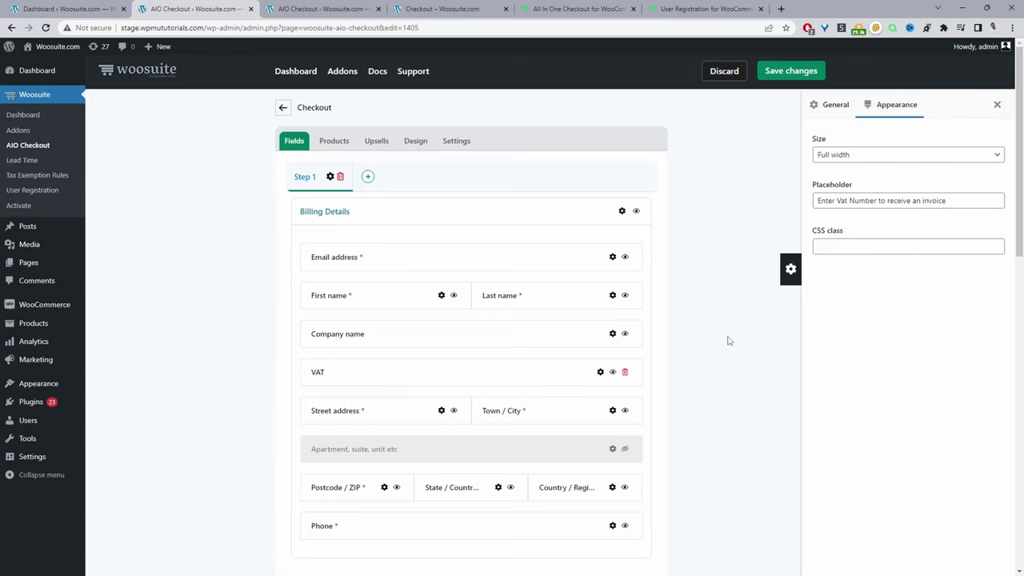
{"action": "left_click", "coordinate": [415, 141]}
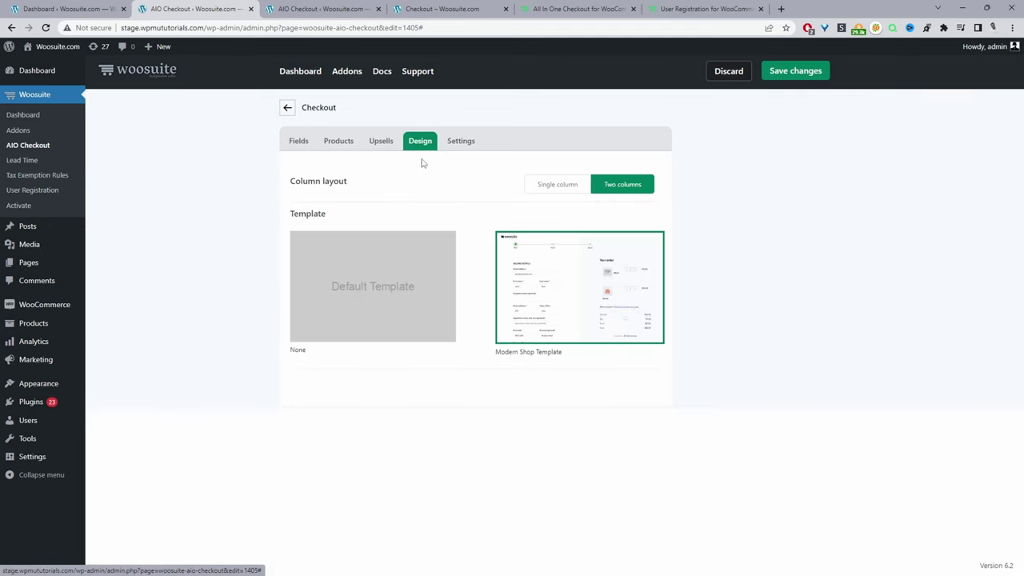
Try the Default Template and one-column layout, then restore Two columns and Modern Shop Template.
{"action": "left_click", "coordinate": [346, 306]}
{"action": "left_click", "coordinate": [559, 186]}
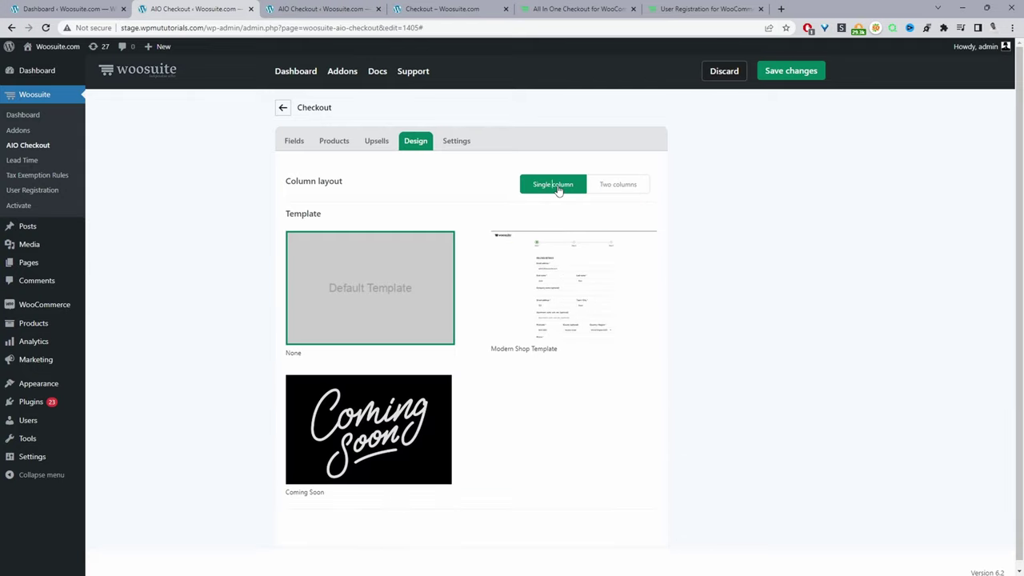
{"action": "left_click", "coordinate": [627, 189]}
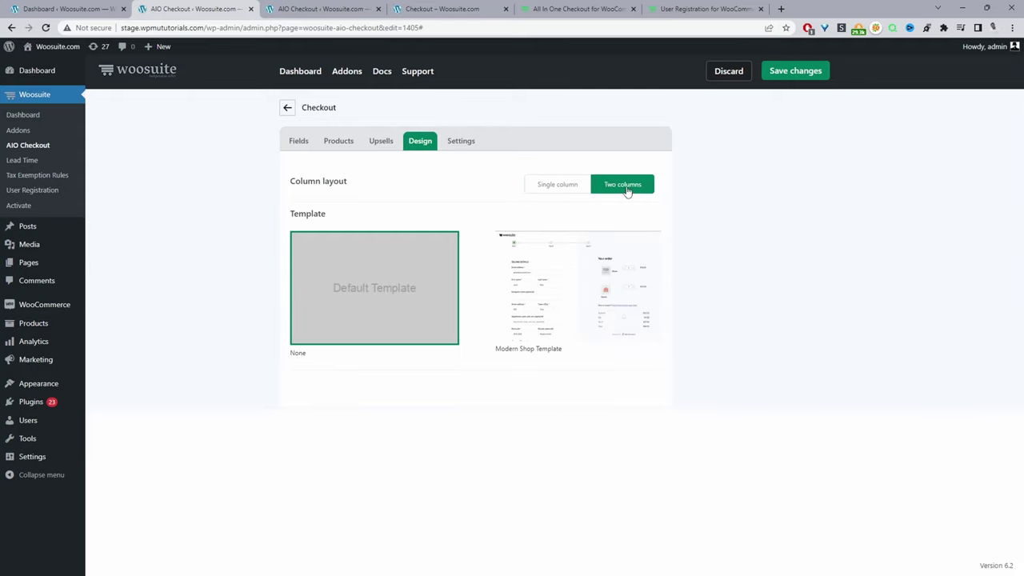
{"action": "left_click", "coordinate": [567, 310]}
{"action": "left_click", "coordinate": [465, 154]}
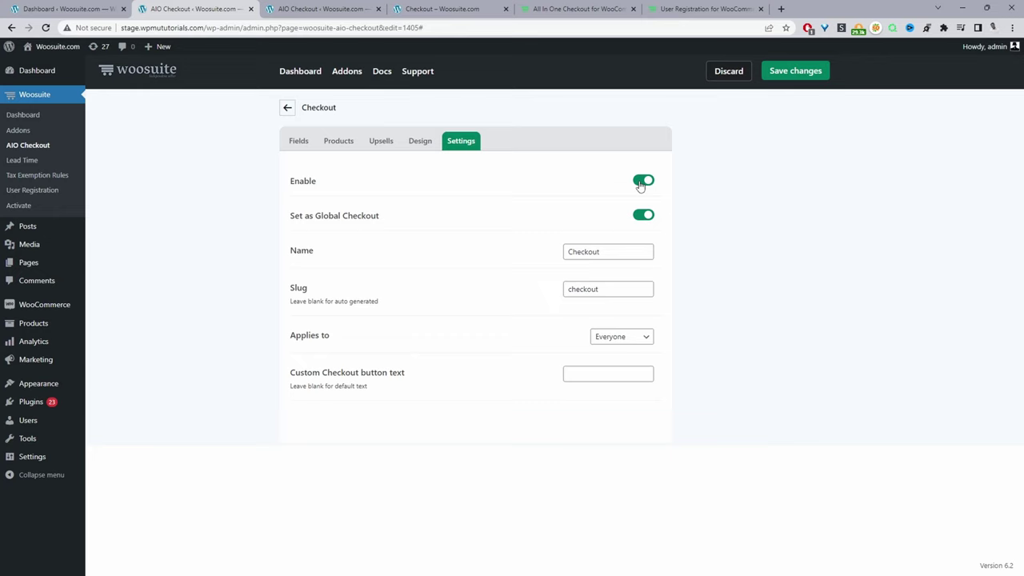
Review Name 'Checkout', slug 'checkout' and Applies to 'Everyone', leaving them unchanged.
{"action": "left_click", "coordinate": [620, 250]}
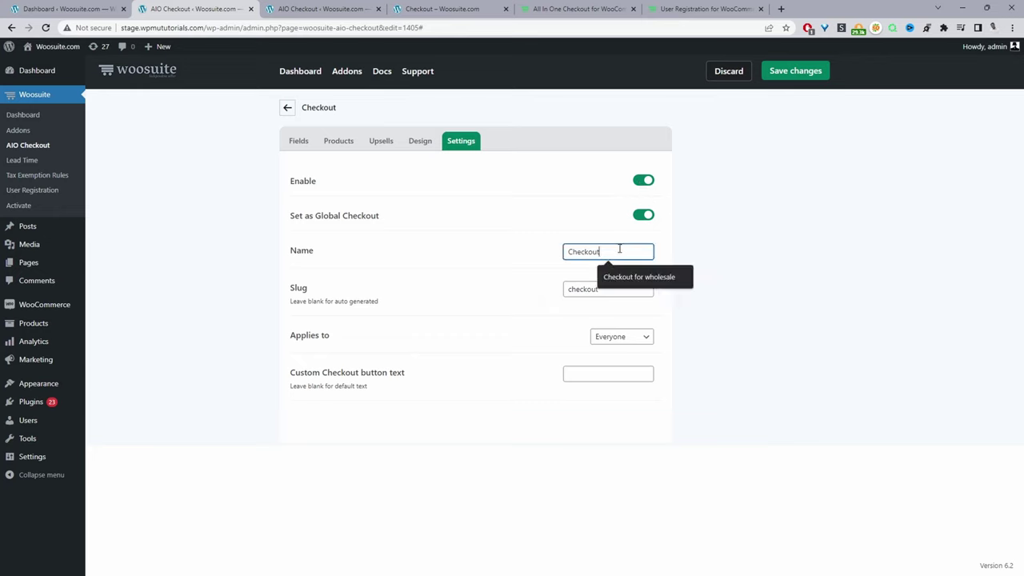
{"action": "left_click_drag", "start_coordinate": [619, 250], "coordinate": [570, 255]}
{"action": "left_click", "coordinate": [492, 296]}
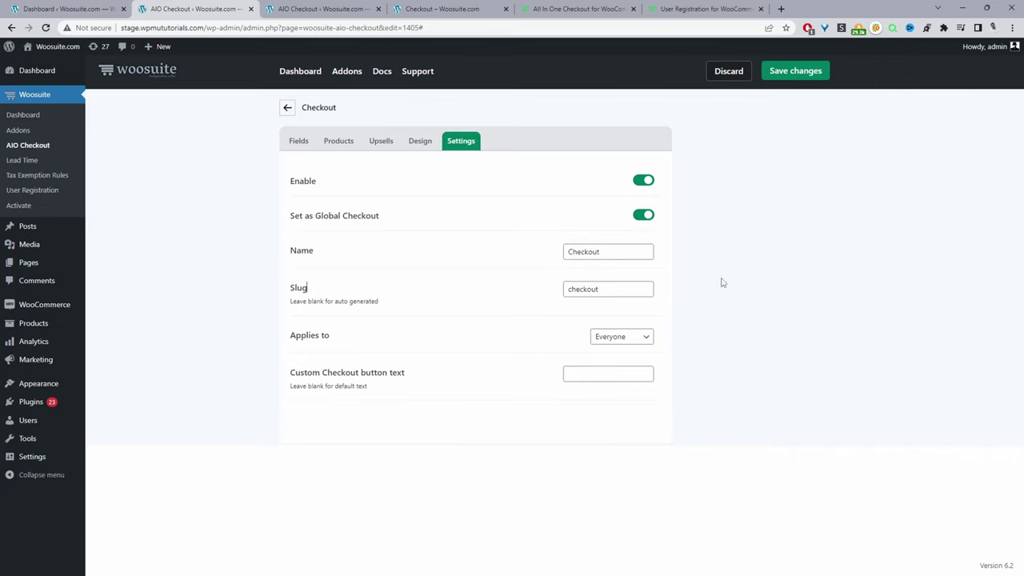
{"action": "double_click", "coordinate": [588, 289]}
{"action": "left_click", "coordinate": [821, 295]}
{"action": "left_click", "coordinate": [630, 338]}
Save the checkout changes and reload the storefront checkout to show the new VAT field.
{"action": "left_click", "coordinate": [800, 77]}
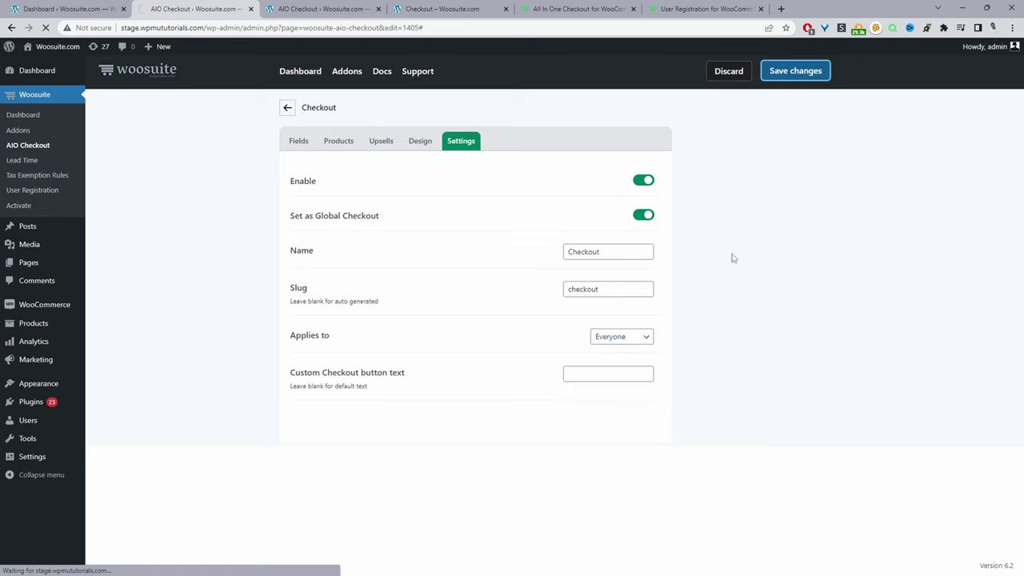
{"action": "key", "text": "ctrl+Tab"}
{"action": "key", "text": "ctrl+Tab"}
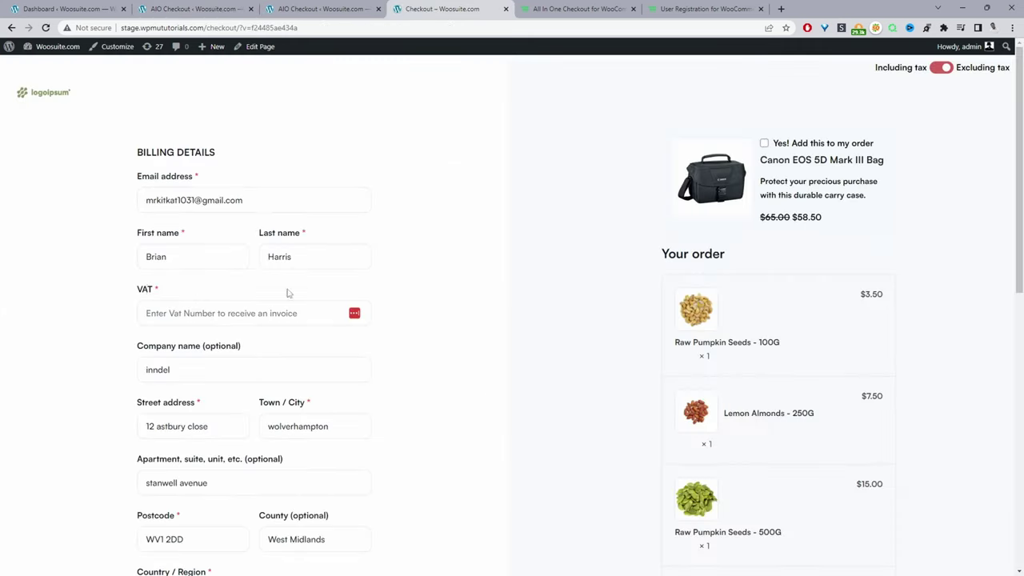
{"action": "left_click", "coordinate": [46, 27]}
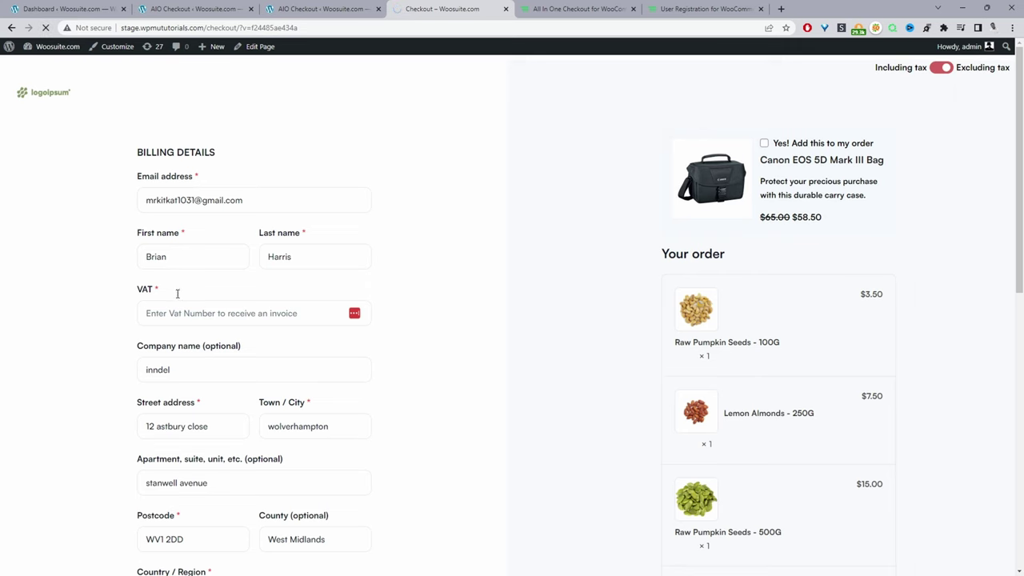